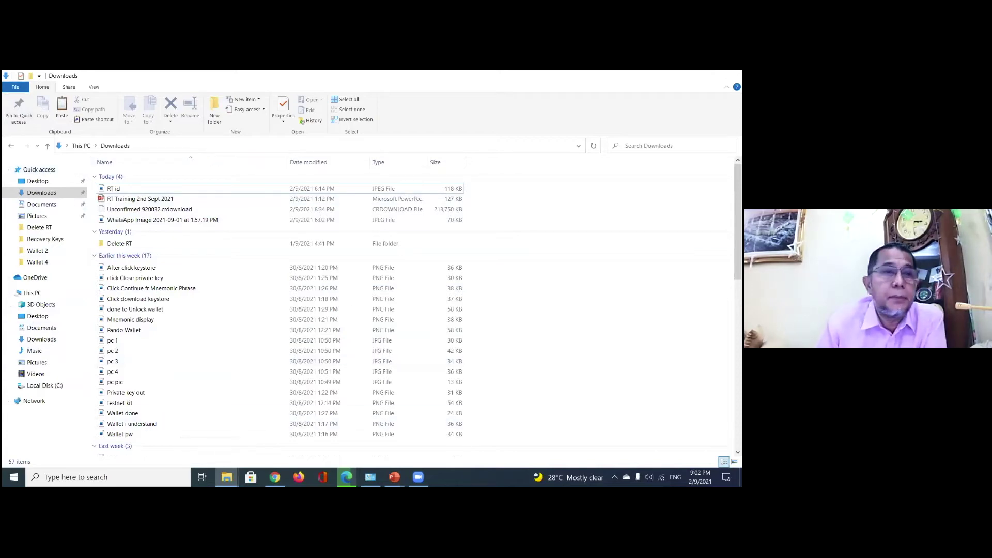
key("alt+Tab")
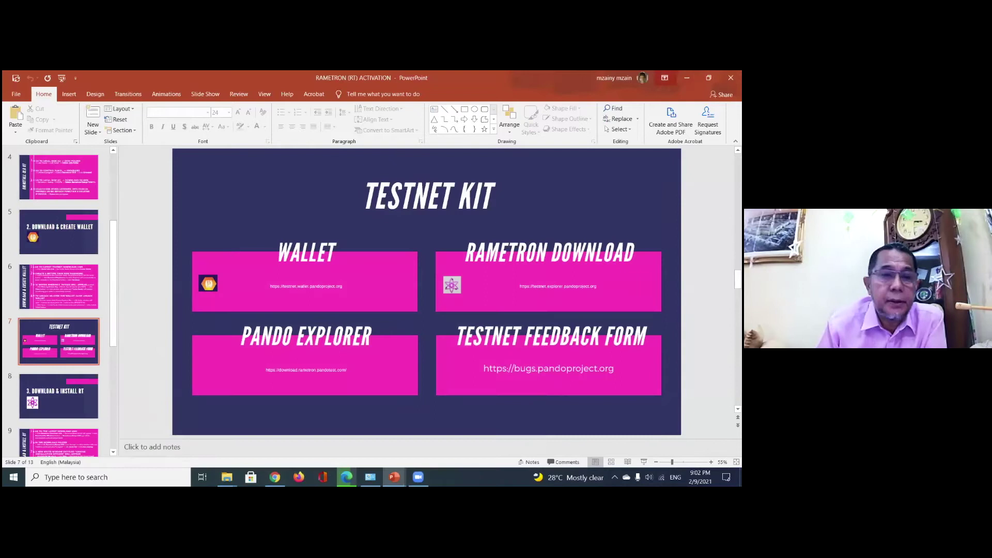
key("alt+Tab")
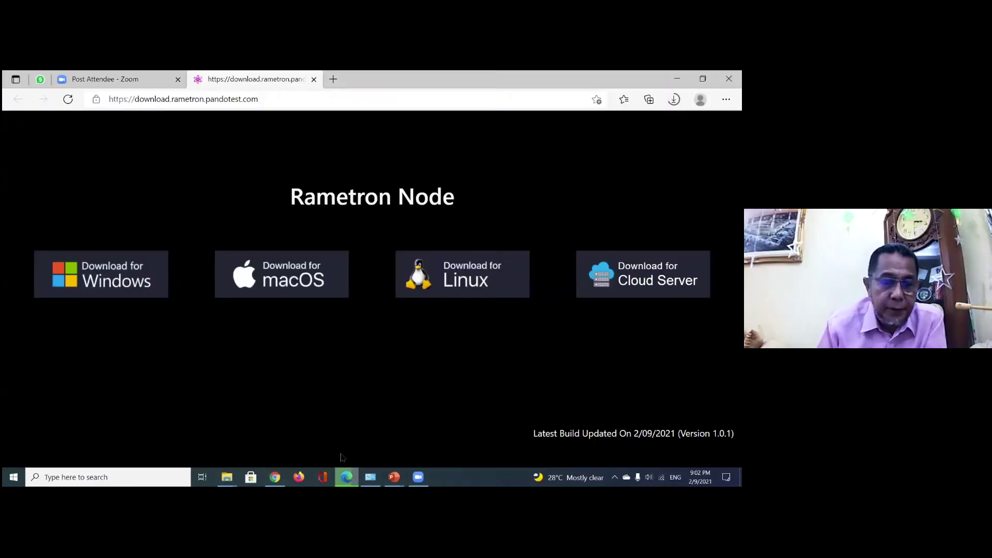
right_click(227, 477)
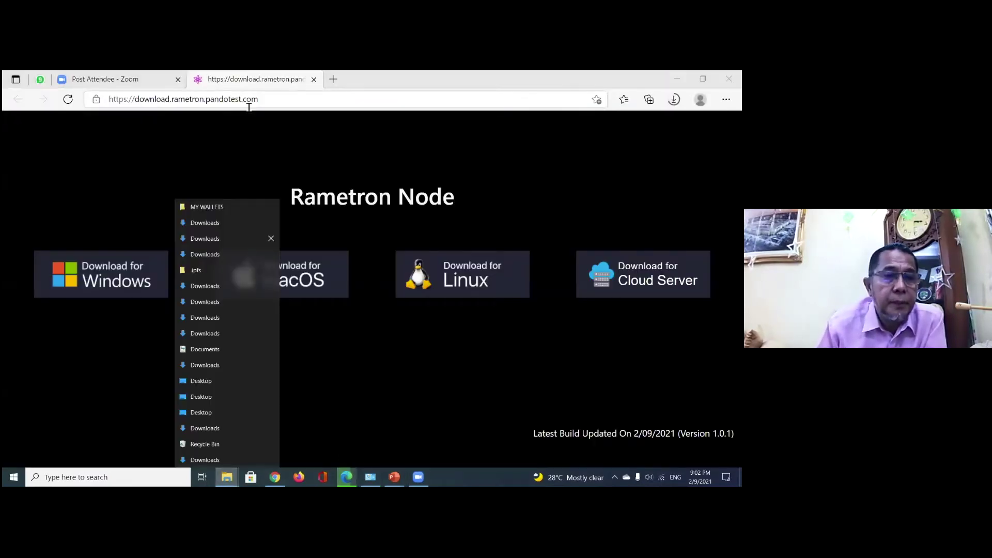
left_click(205, 238)
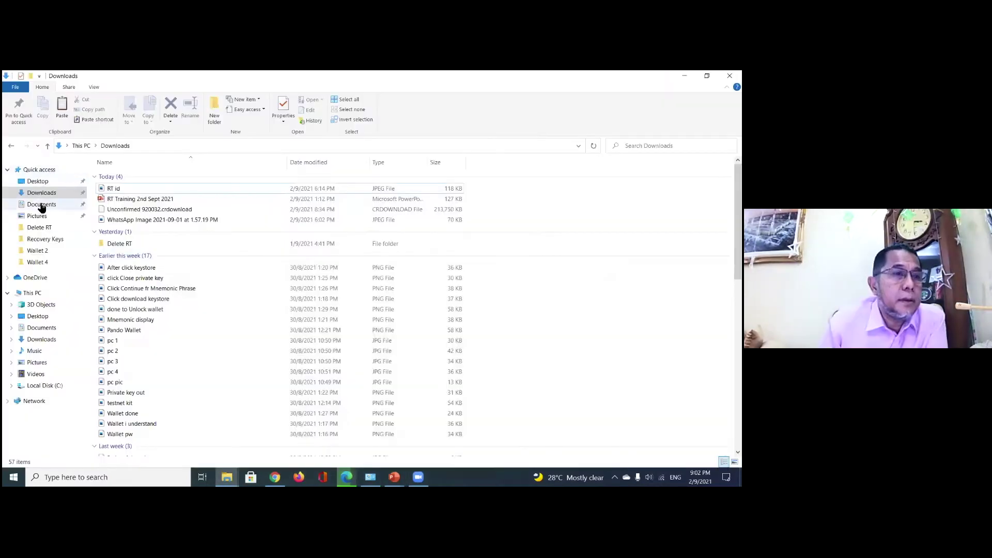
Step: Browse the C: drive to the Users\user folder and check the contents of its .ipfs folder, returning to the user folder
left_click(41, 386)
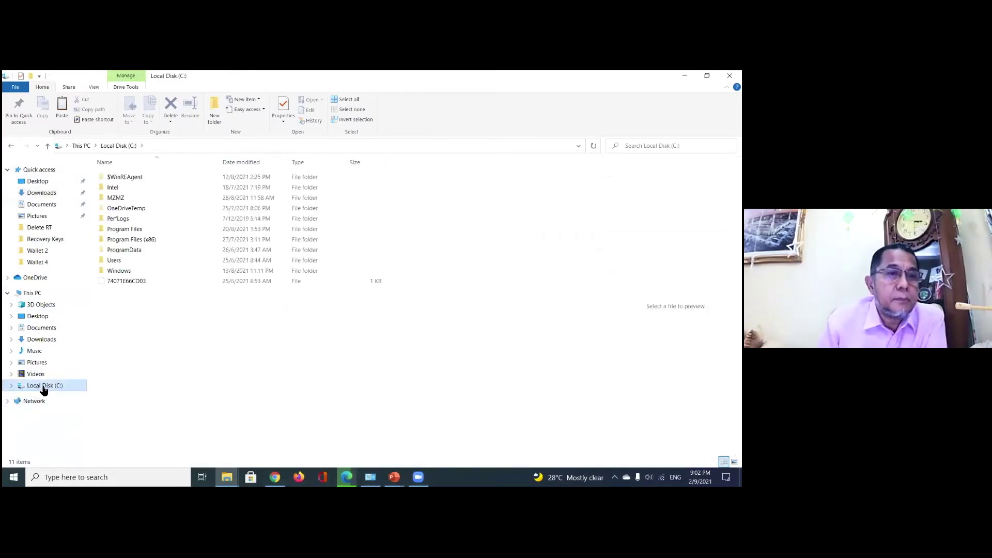
double_click(117, 262)
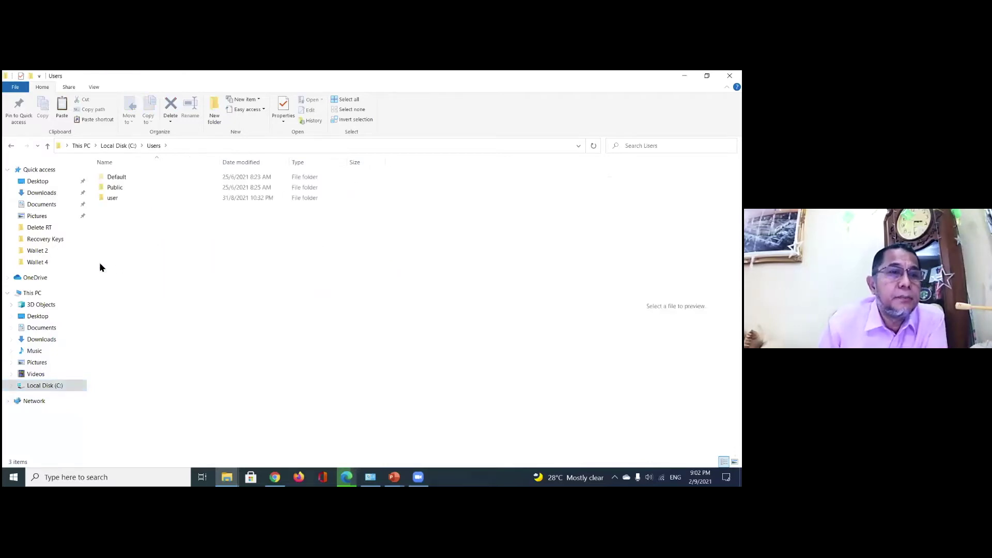
double_click(114, 199)
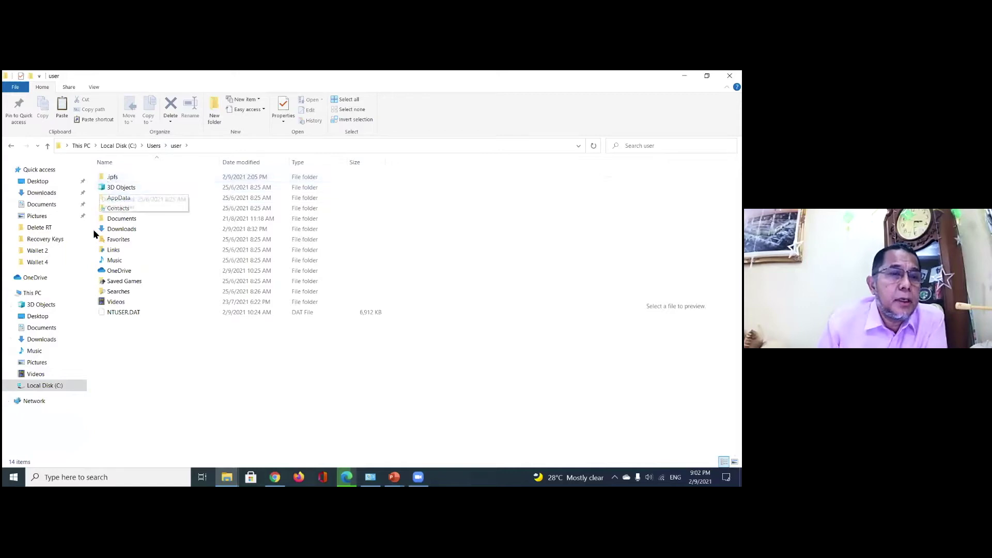
double_click(114, 179)
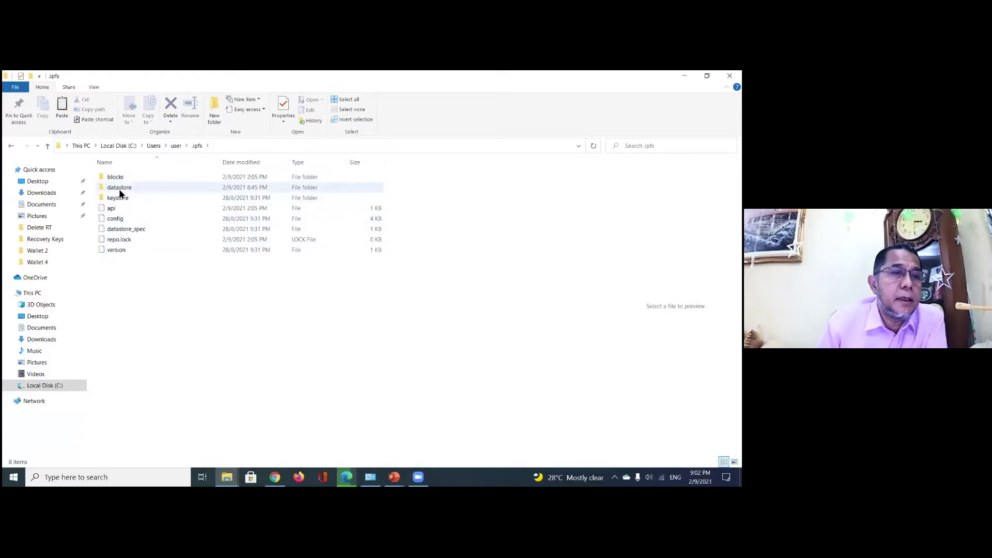
left_click(11, 147)
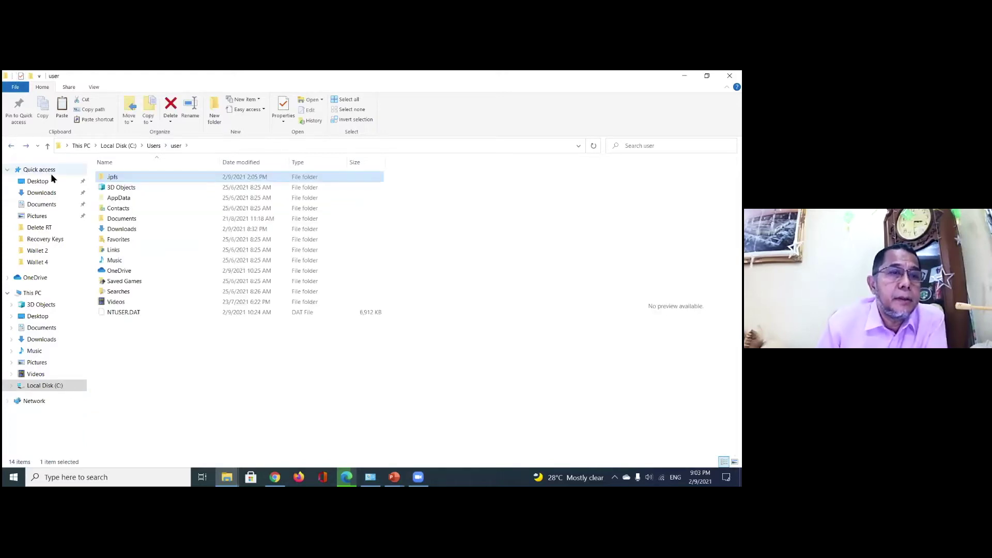
Step: Try to delete the .ipfs folder from the user folder
right_click(117, 179)
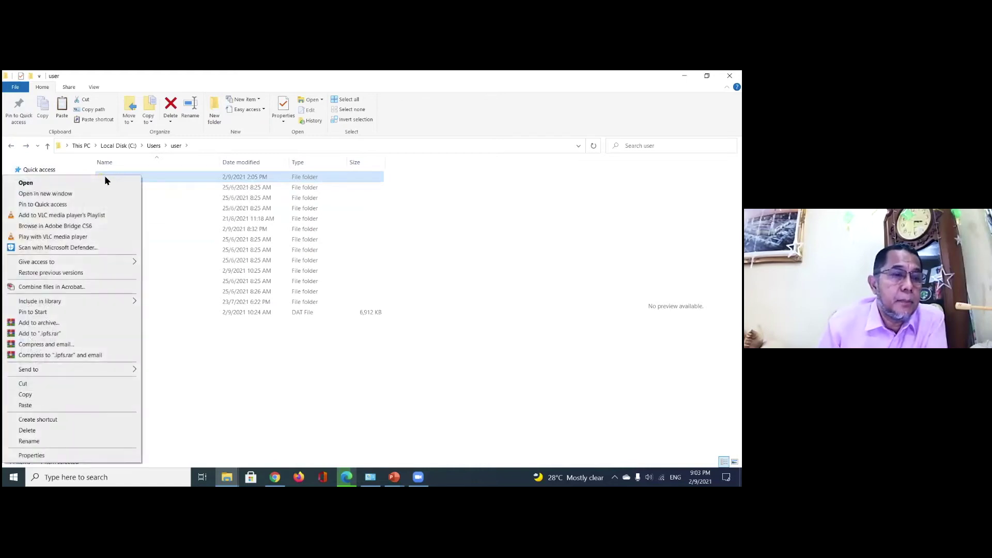
left_click(27, 431)
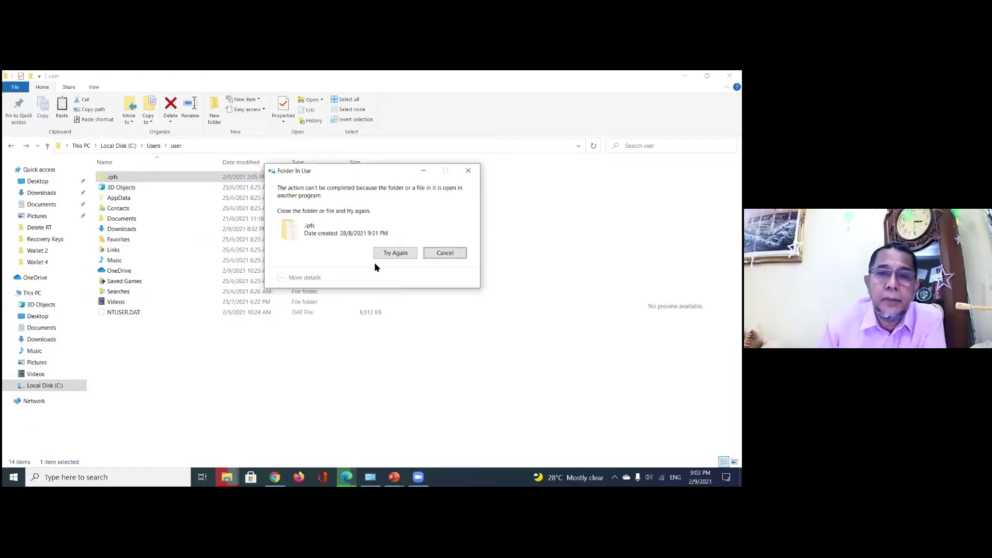
left_click(468, 171)
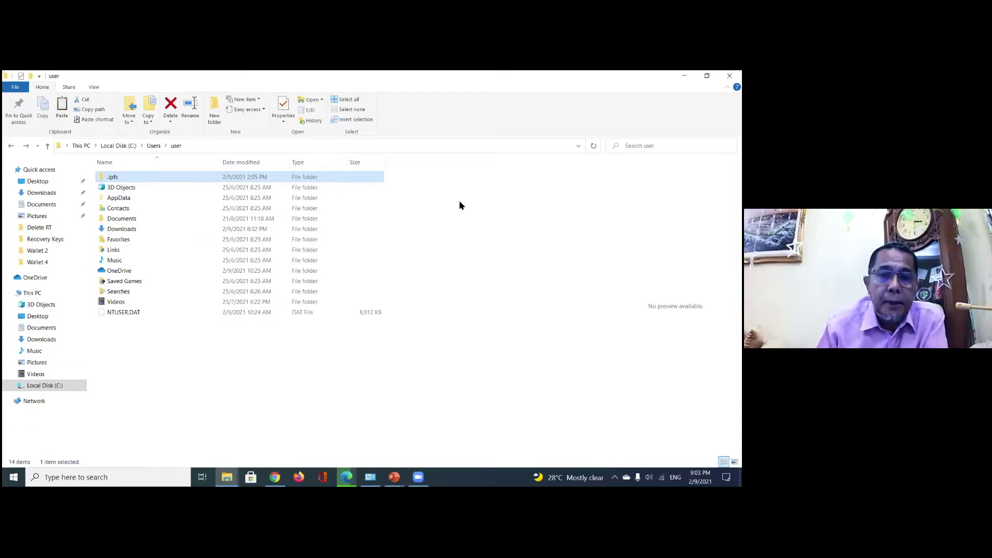
Step: End the running ipfs background process in Task Manager, and close Task Manager
key("ctrl+shift+Escape")
scroll(192, 280, "down", 3)
scroll(176, 283, "down", 4)
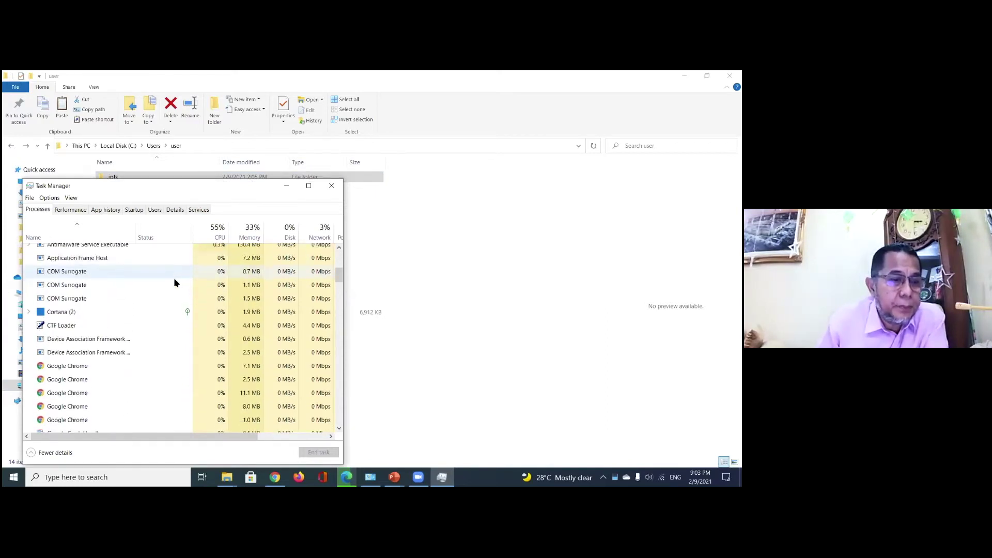
scroll(174, 283, "down", 7)
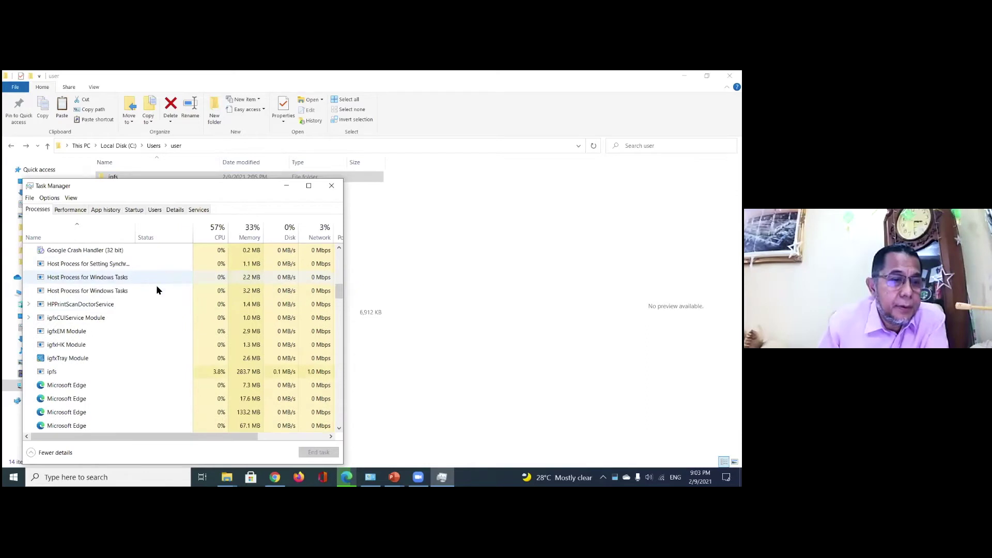
left_click(52, 376)
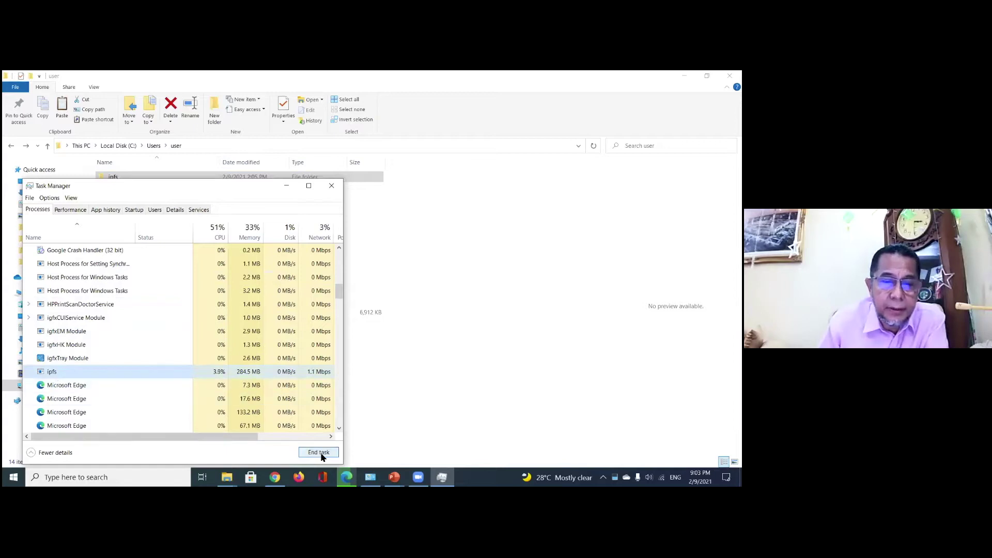
left_click(318, 452)
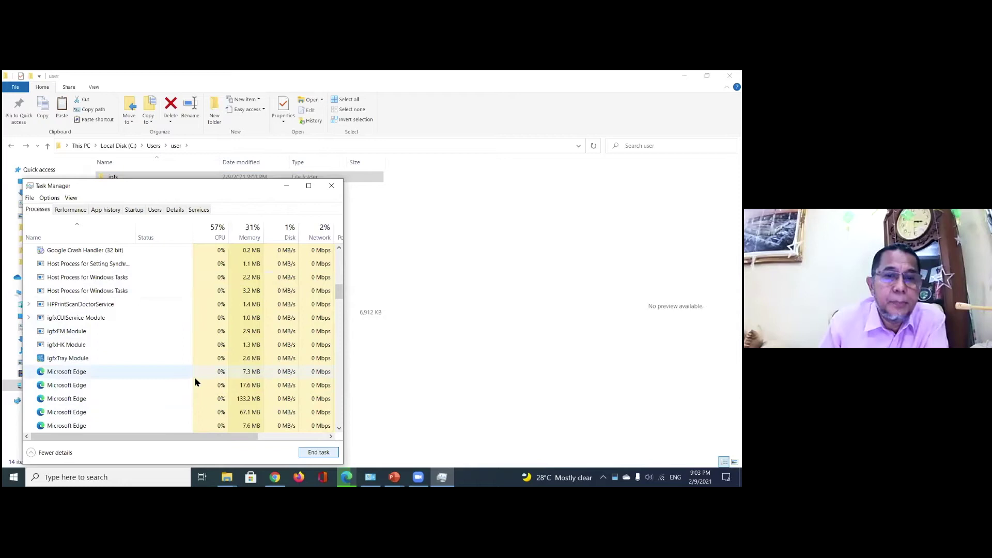
left_click(331, 185)
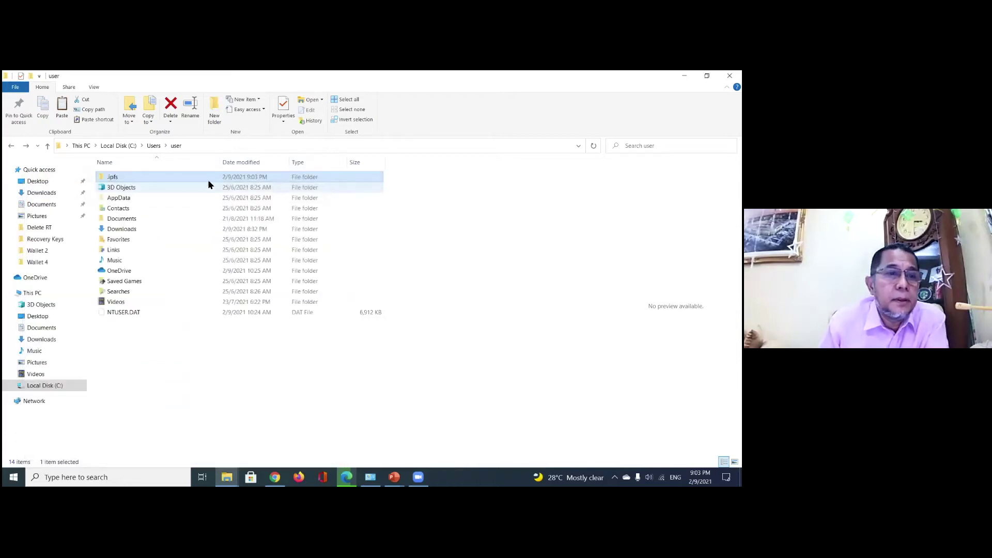
Step: Delete the .ipfs folder from C:\Users\user
right_click(145, 177)
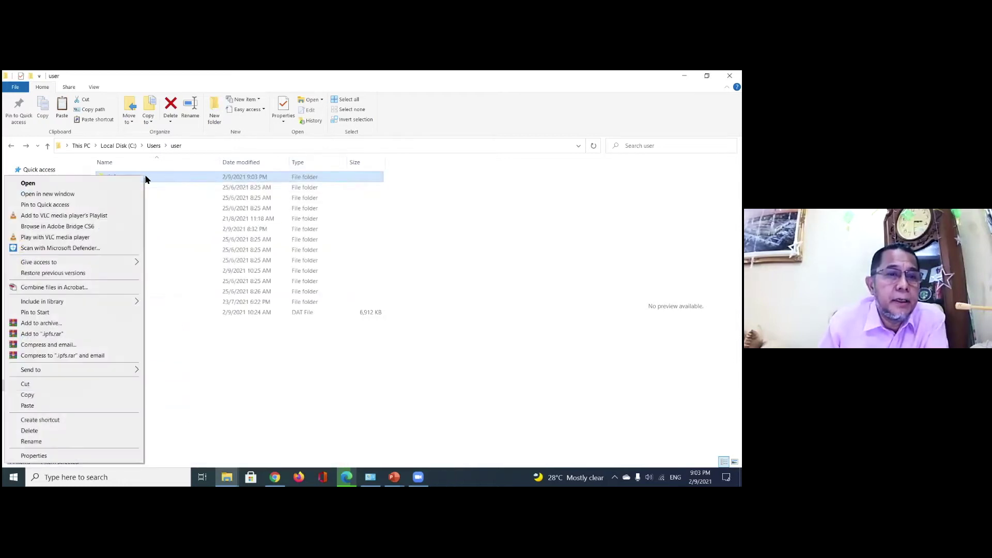
left_click(31, 431)
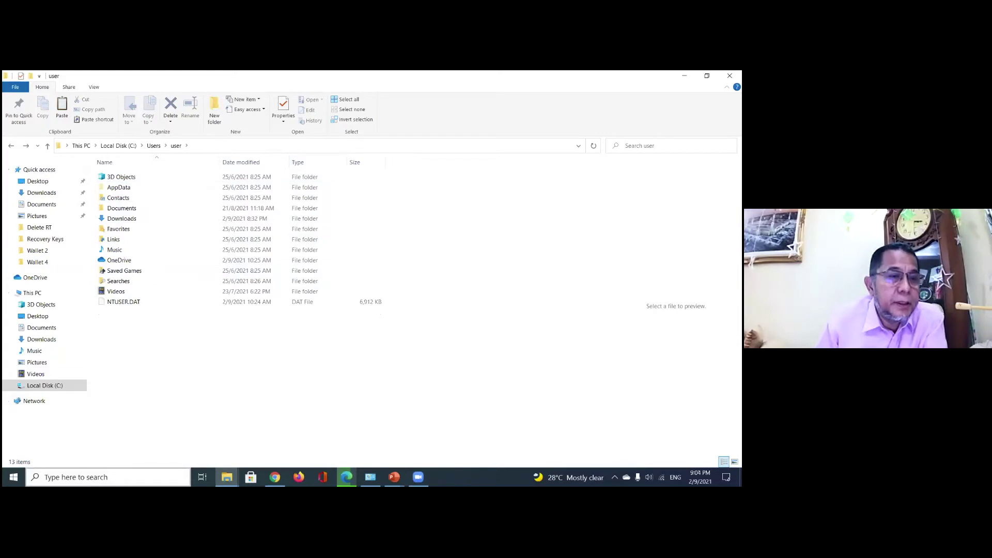
Step: Open Control Panel and bring up the list of installed programs for uninstalling
left_click(75, 476)
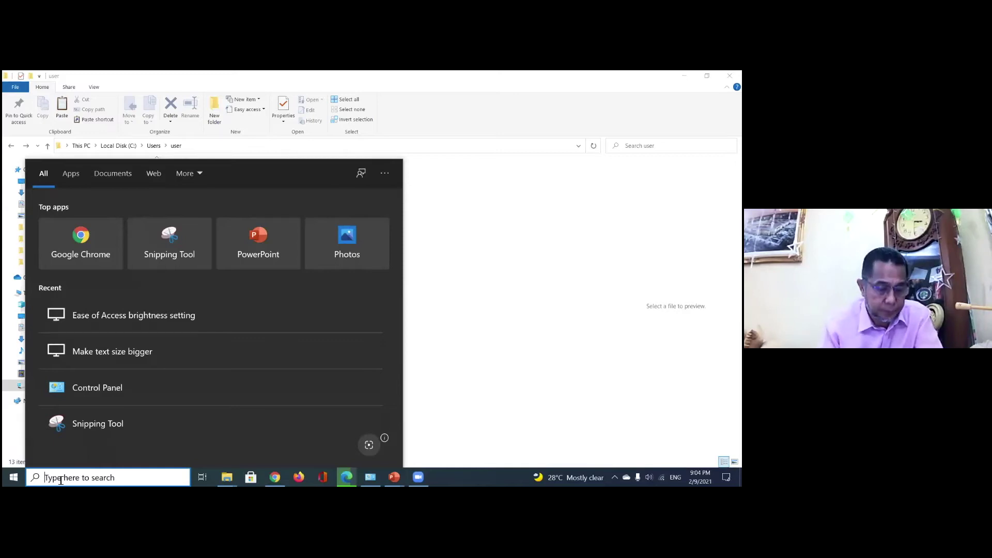
type("cont")
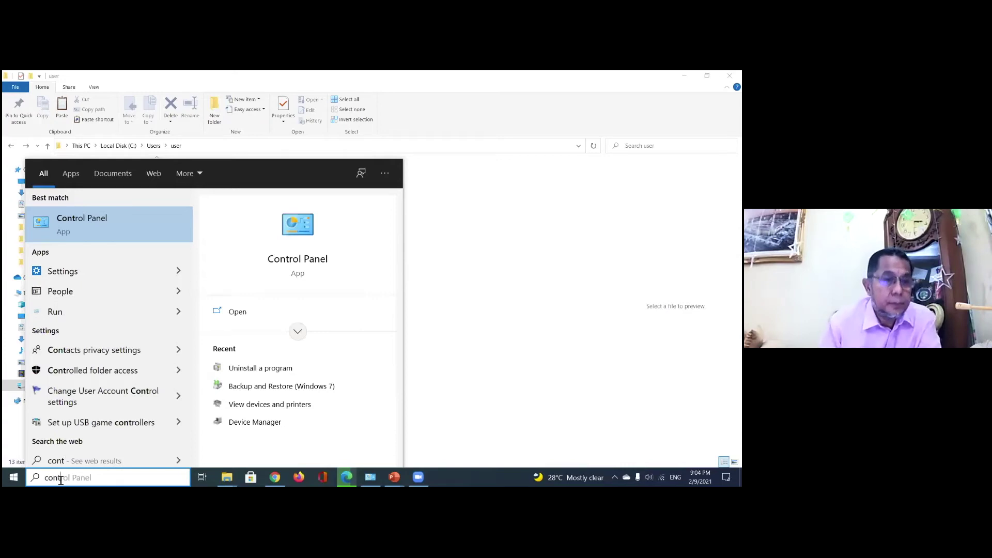
left_click(69, 227)
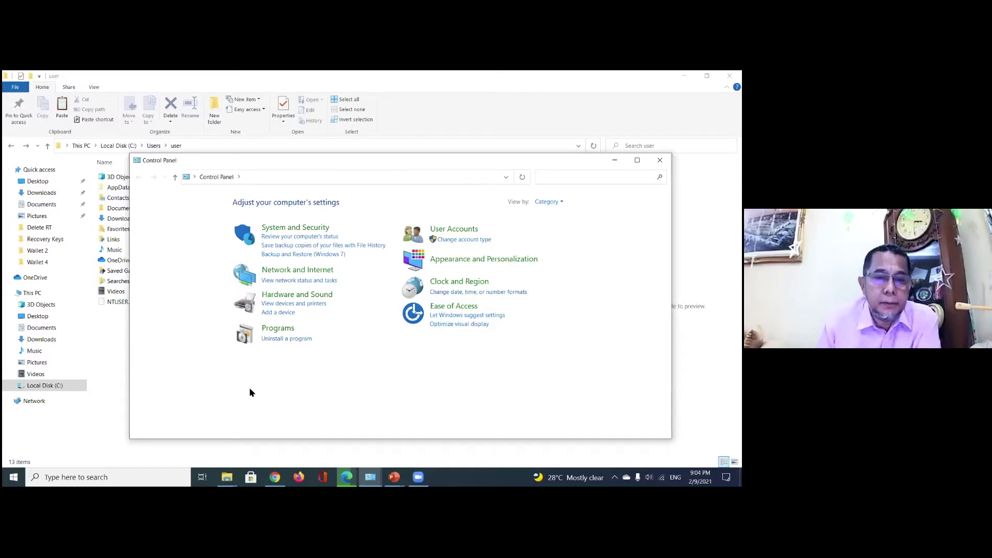
left_click(279, 329)
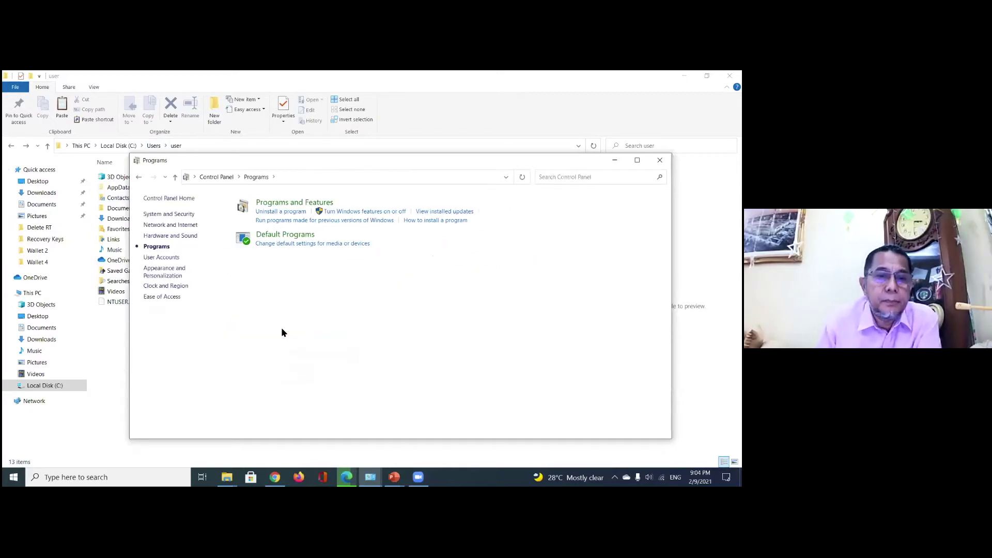
left_click(277, 213)
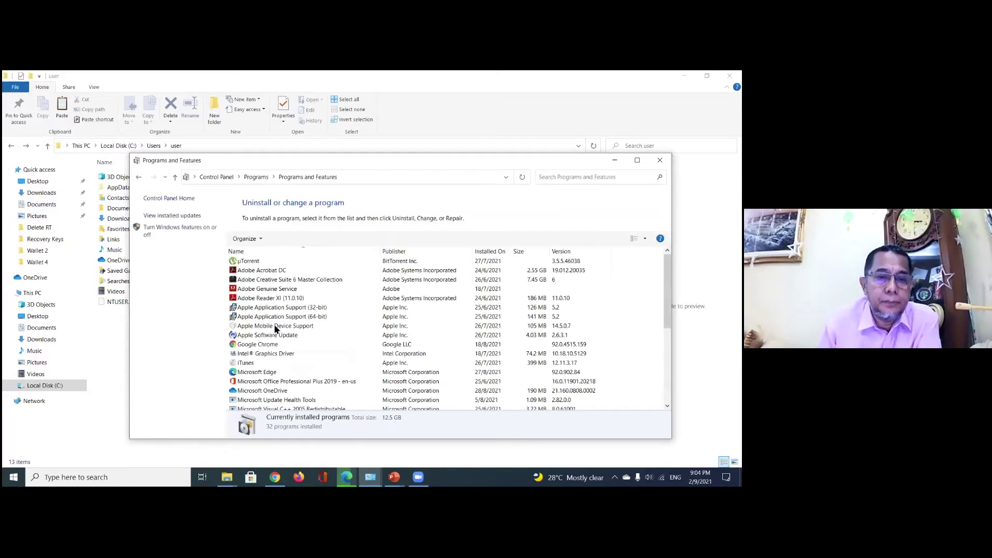
Step: Uninstall Rametron 1.0.1 with its uninstall wizard, and close the Programs and Features window
scroll(267, 282, "down", 1)
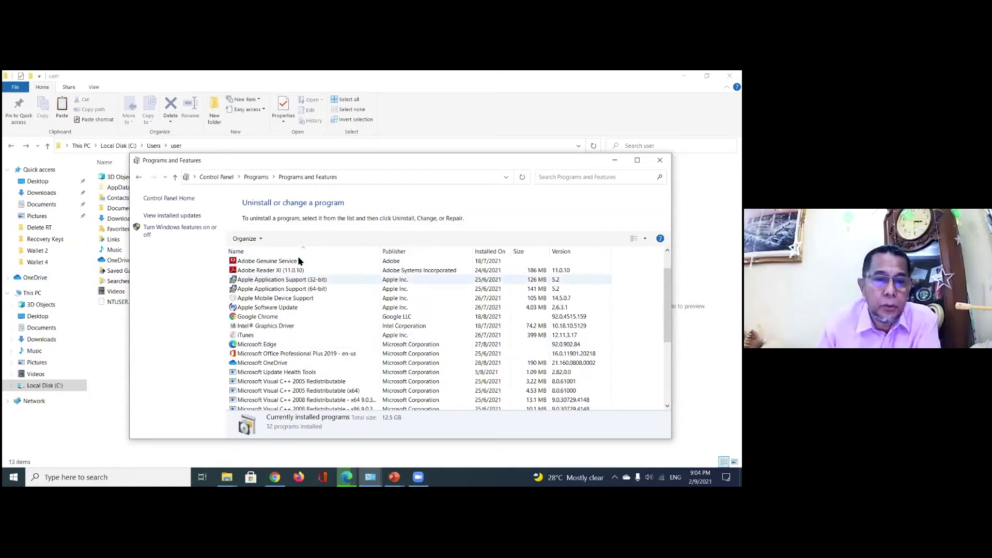
scroll(298, 266, "down", 1)
scroll(299, 276, "down", 2)
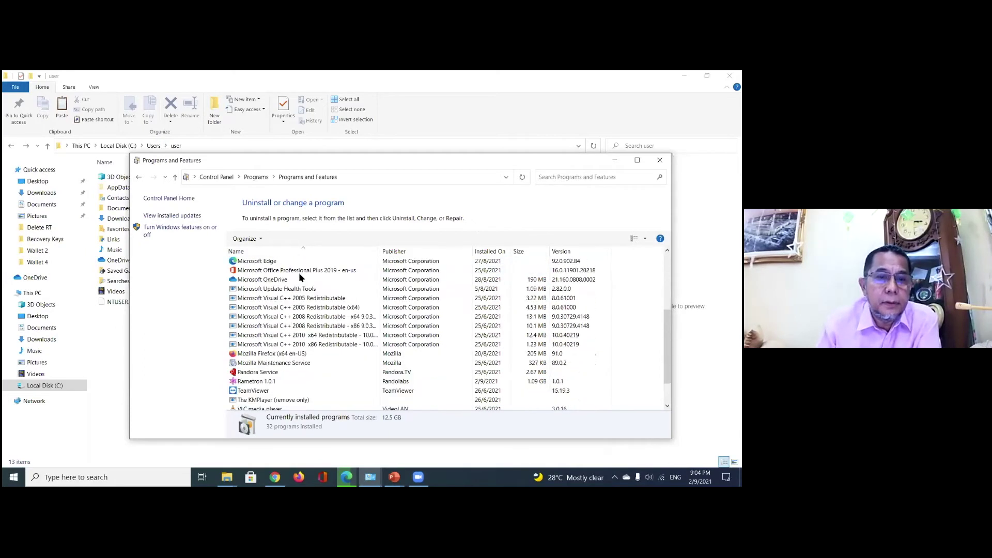
scroll(289, 270, "down", 2)
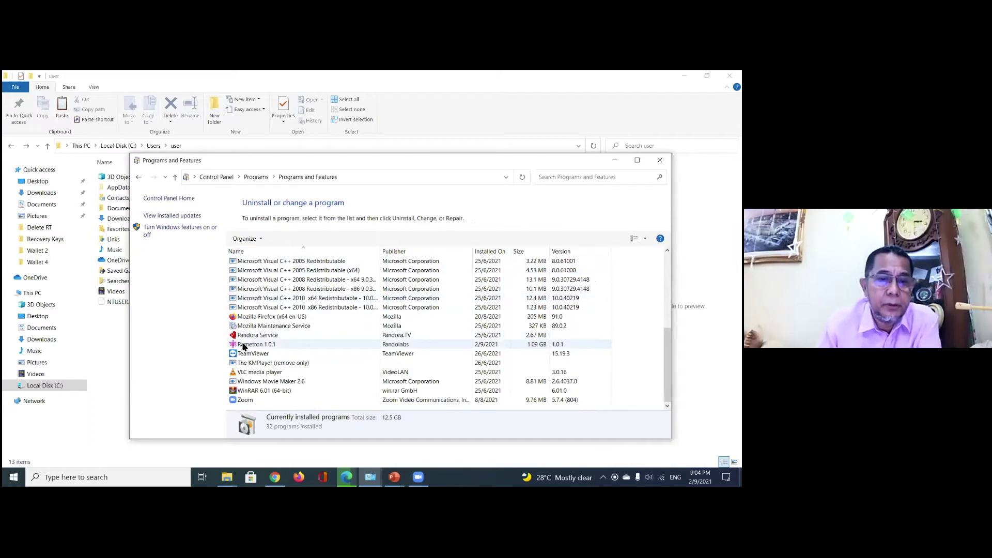
left_click(244, 346)
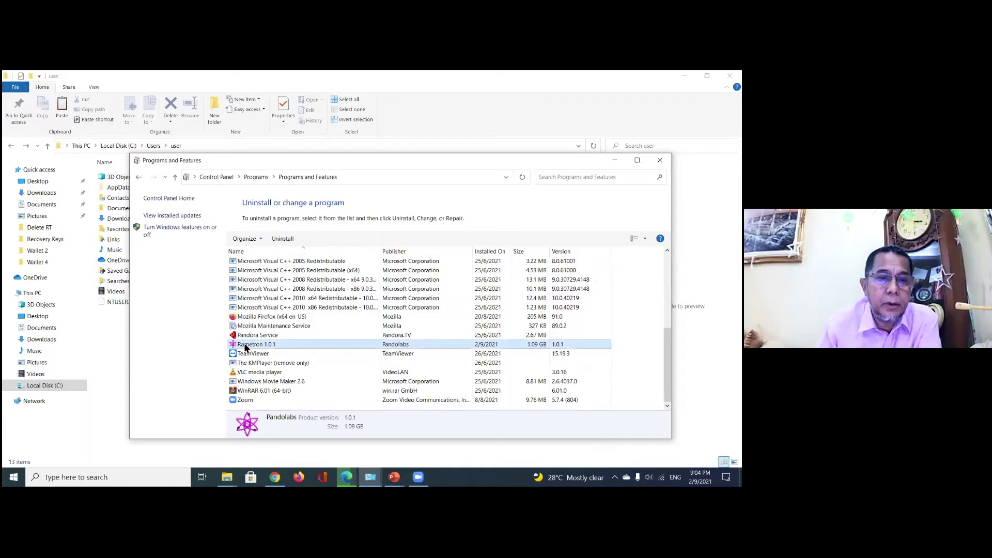
left_click(283, 240)
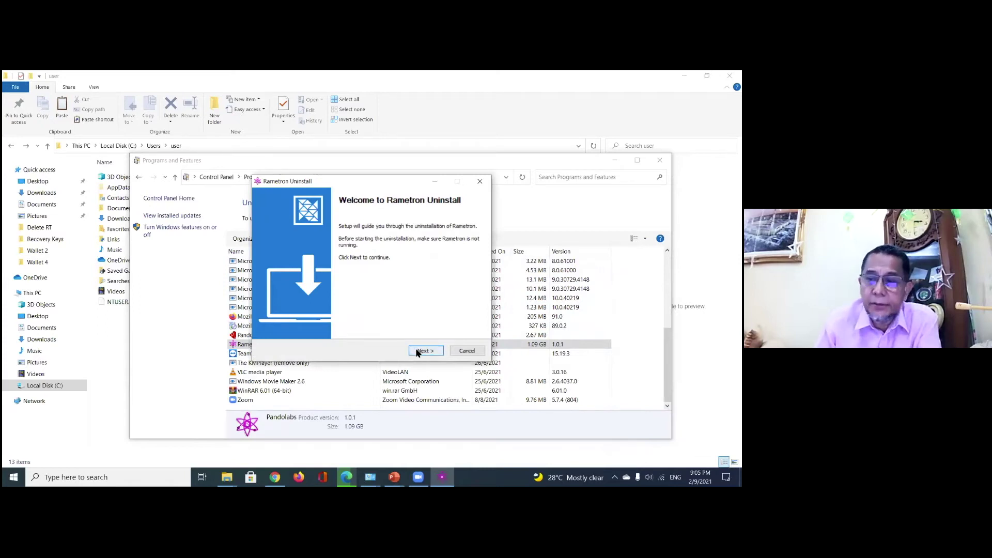
left_click(417, 351)
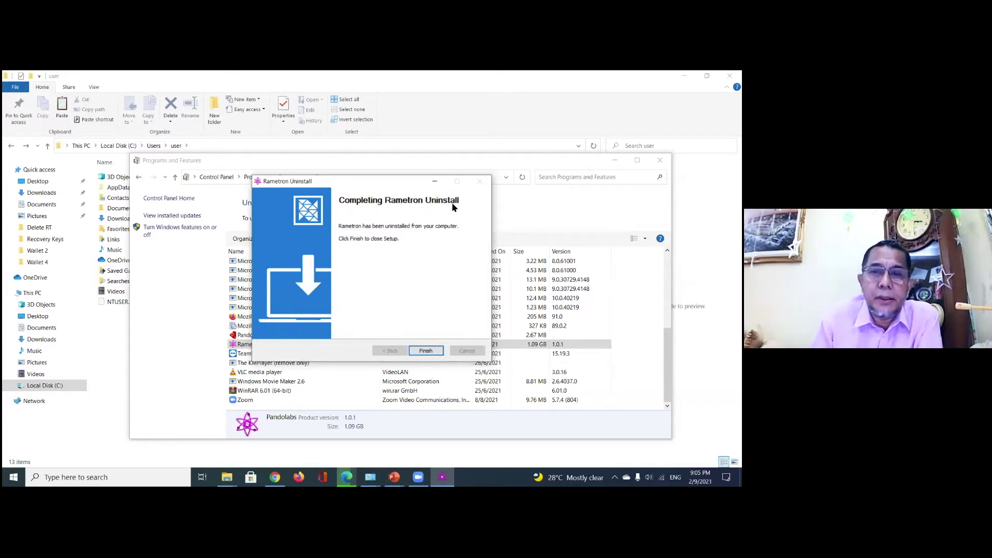
left_click(426, 350)
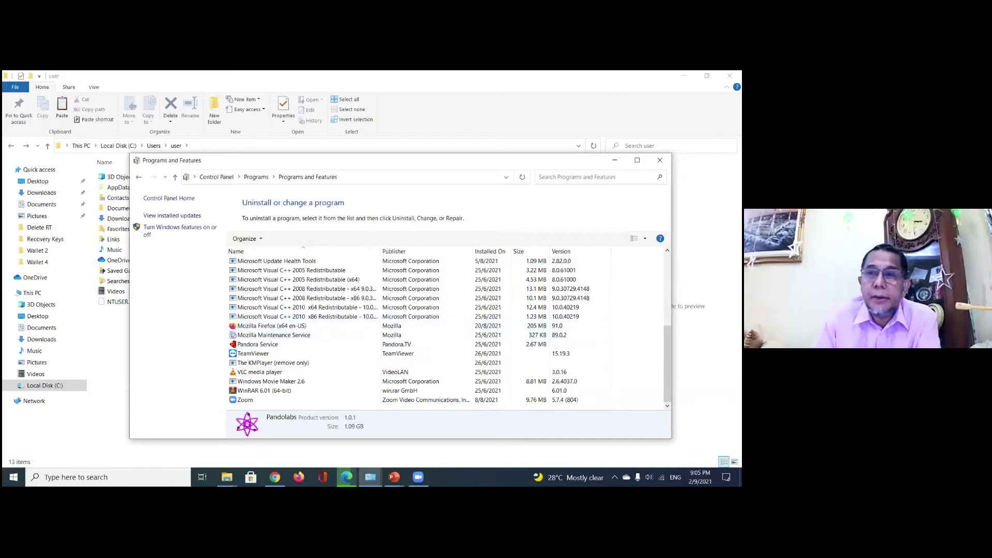
left_click_drag(504, 157, 432, 137)
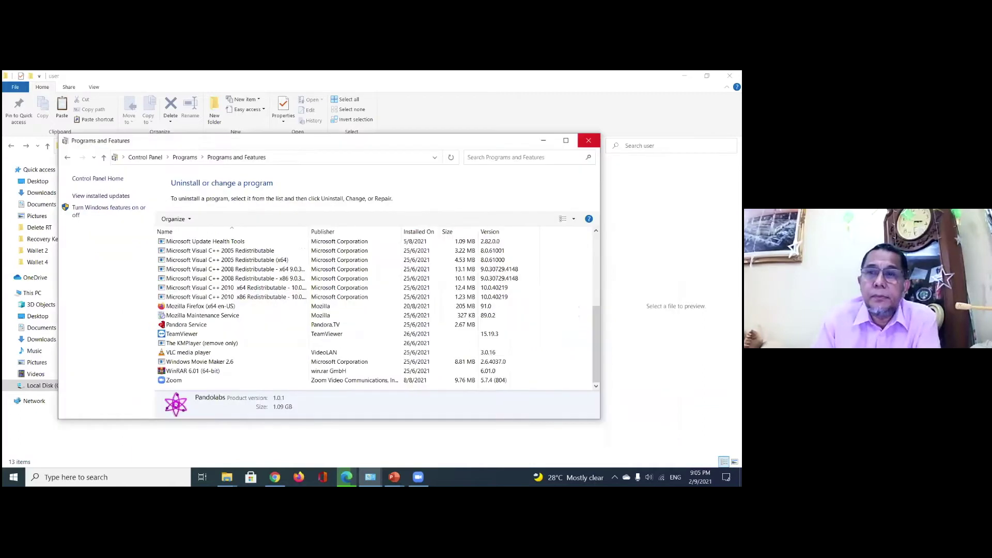
left_click(588, 140)
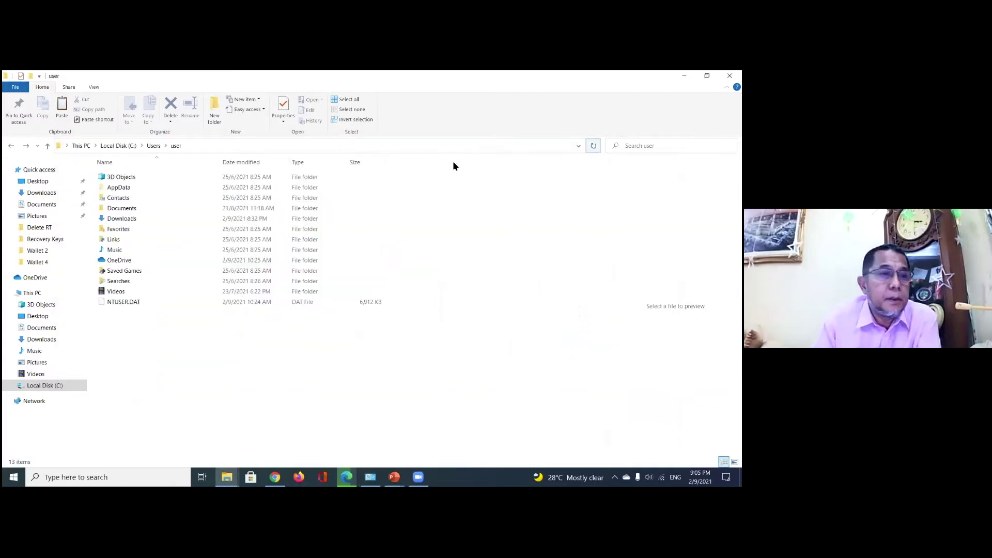
Step: Delete the Rametron+Setup+1.0.0 installer from the Downloads folder
left_click(37, 197)
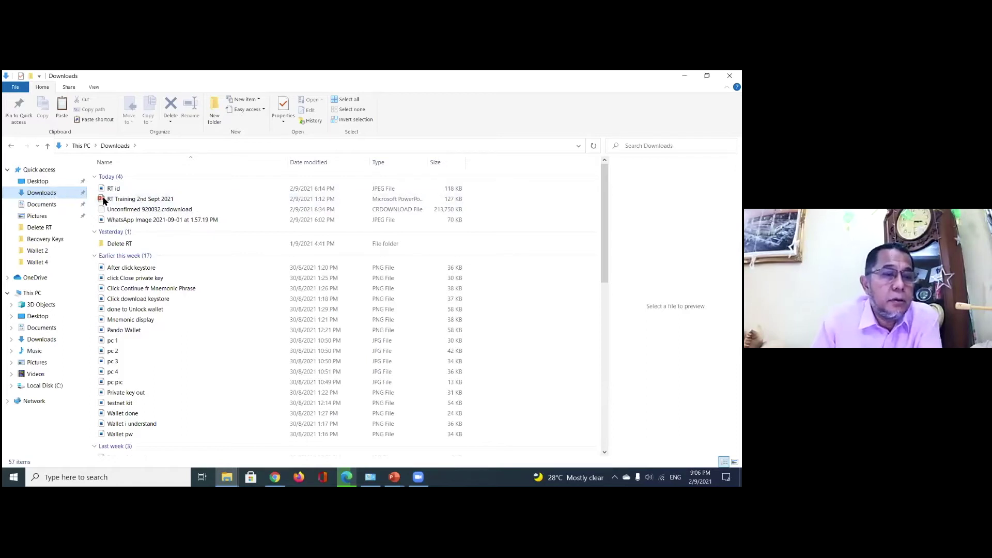
scroll(184, 249, "down", 3)
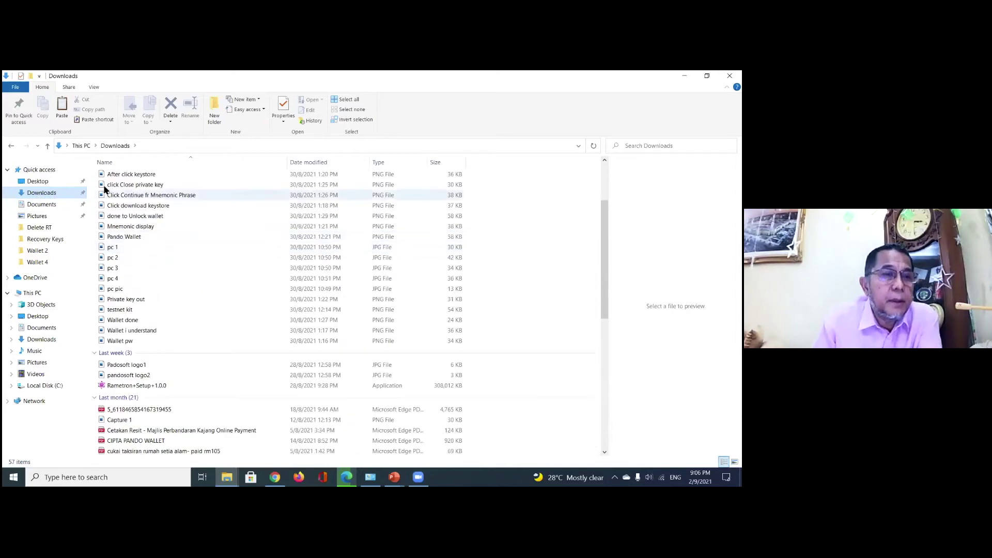
scroll(137, 203, "down", 1)
scroll(136, 203, "down", 5)
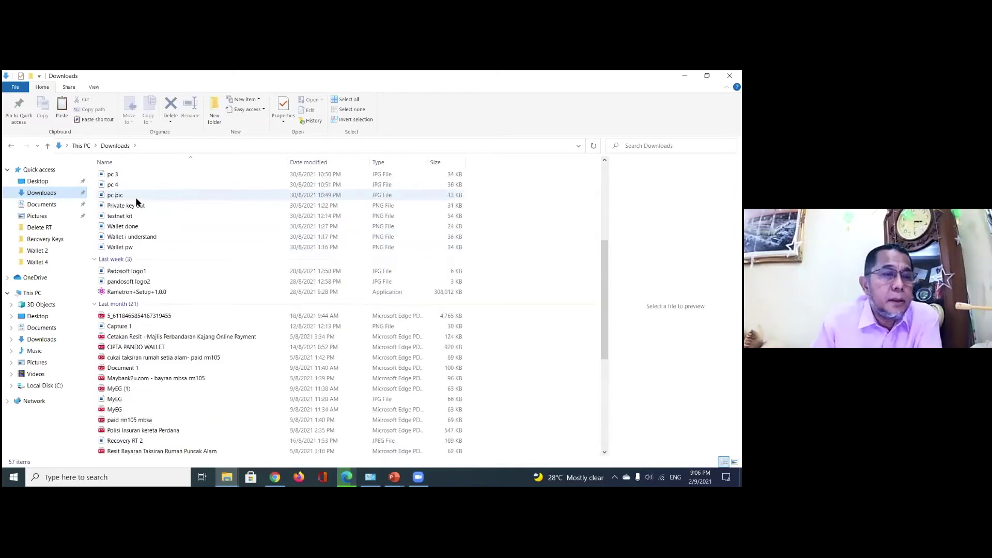
scroll(138, 202, "down", 1)
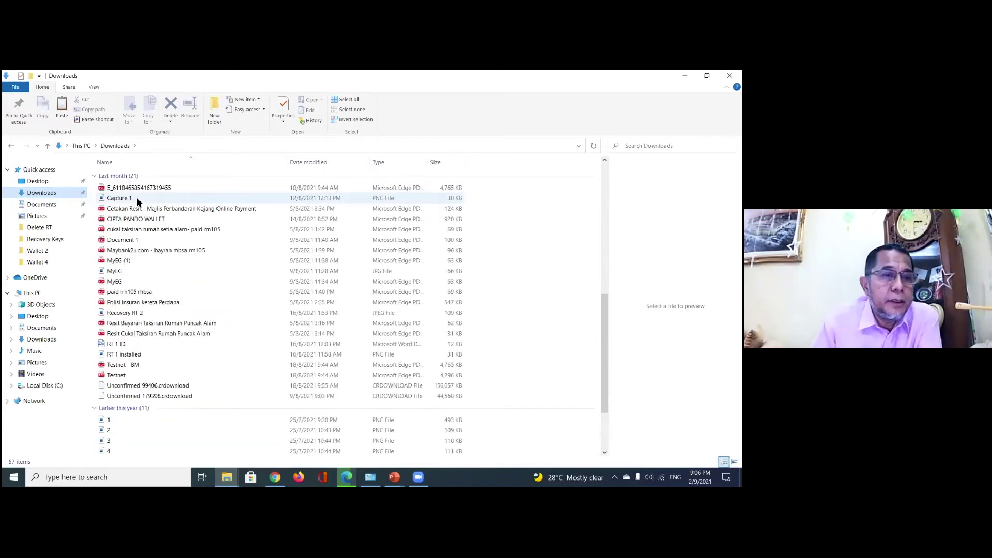
scroll(137, 201, "down", 1)
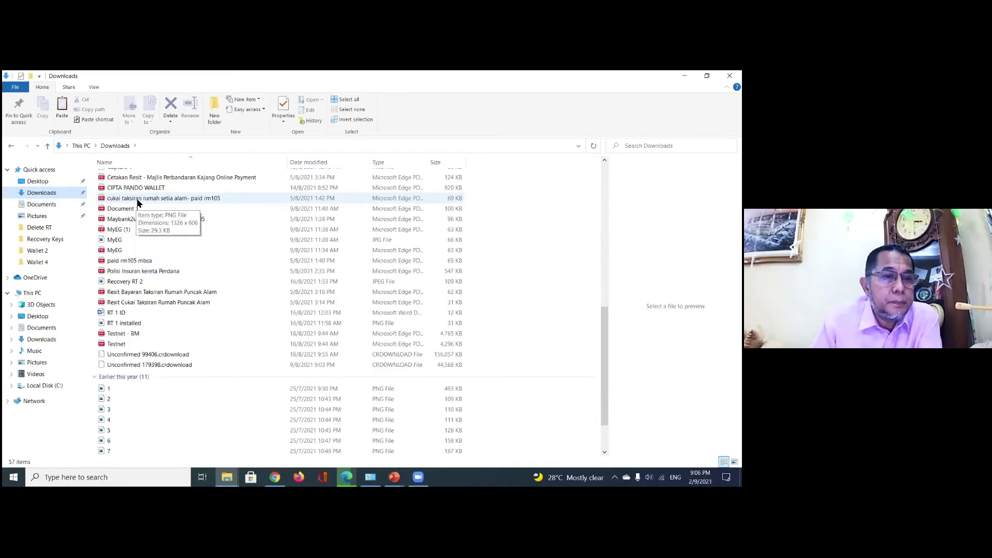
scroll(137, 201, "down", 1)
scroll(137, 207, "up", 4)
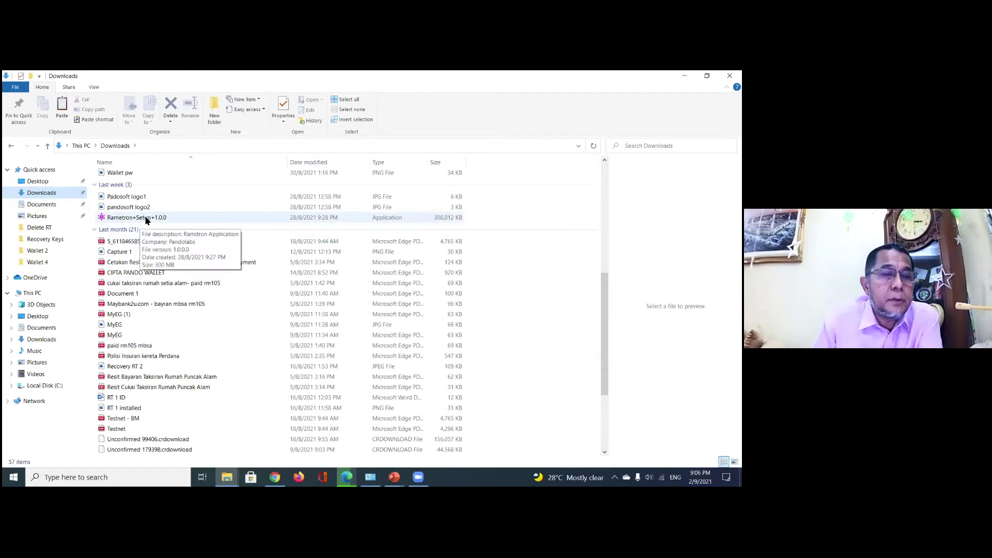
left_click(146, 219)
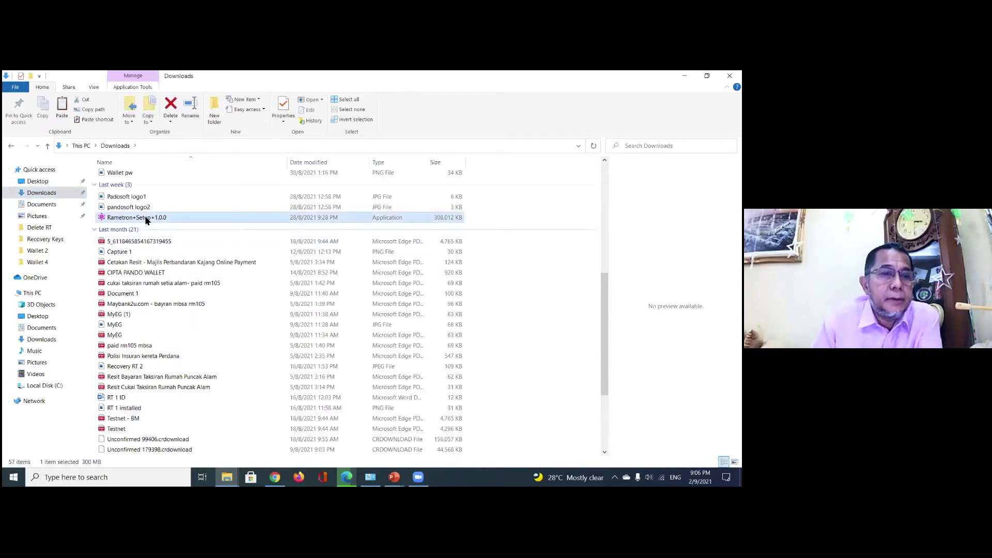
right_click(146, 220)
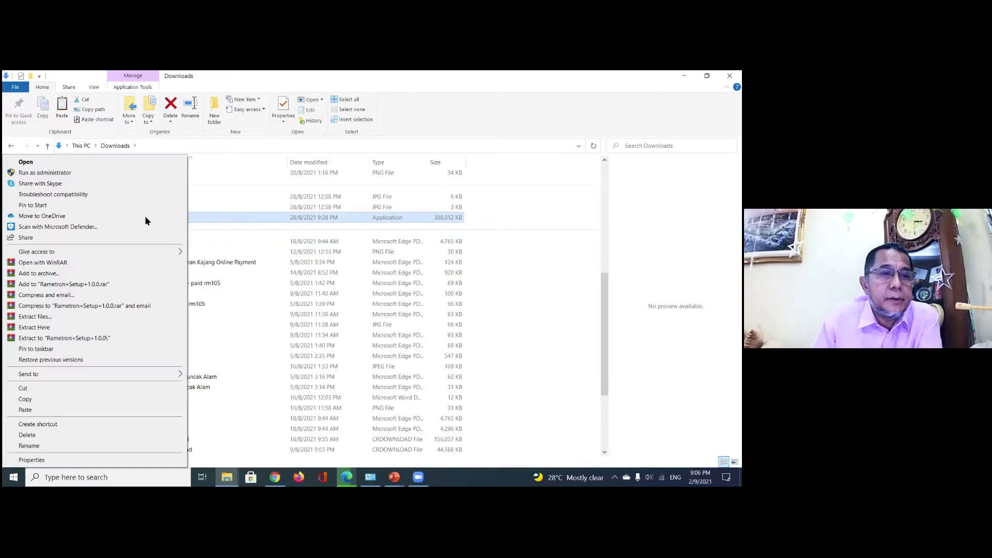
left_click(28, 436)
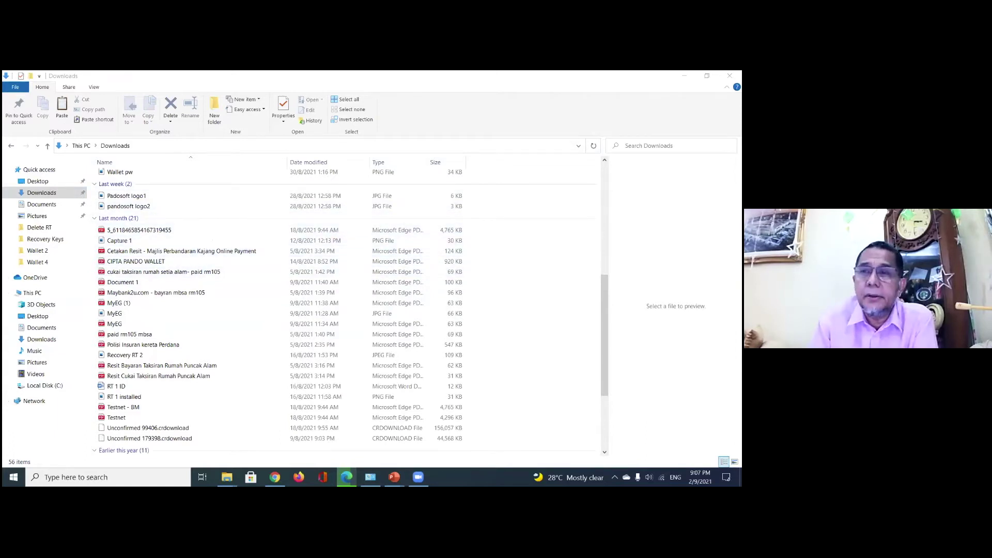
Step: Search the Downloads folder for ipfs and delete the matching "search ipfs" and "ipfs folder" image files
left_click(651, 146)
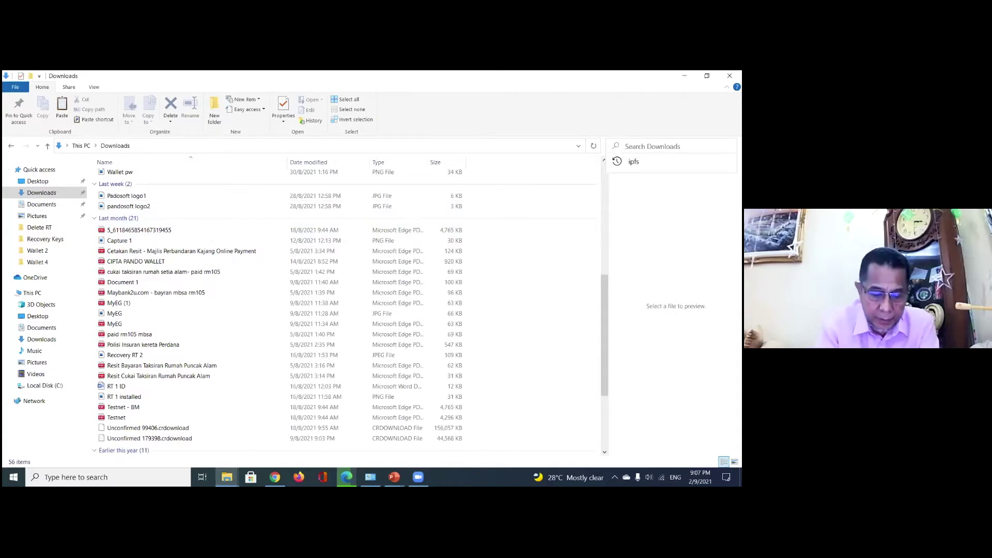
type("i")
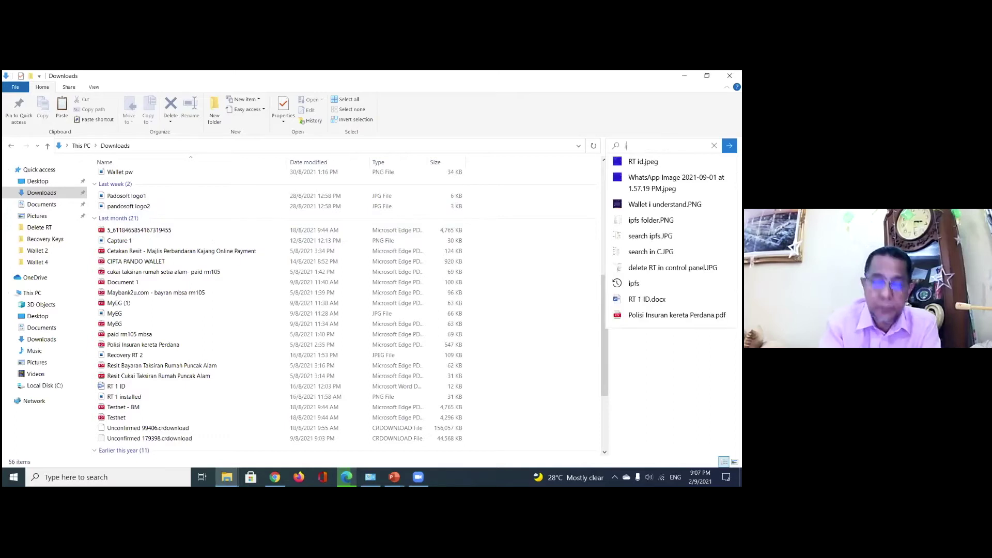
type("pfs")
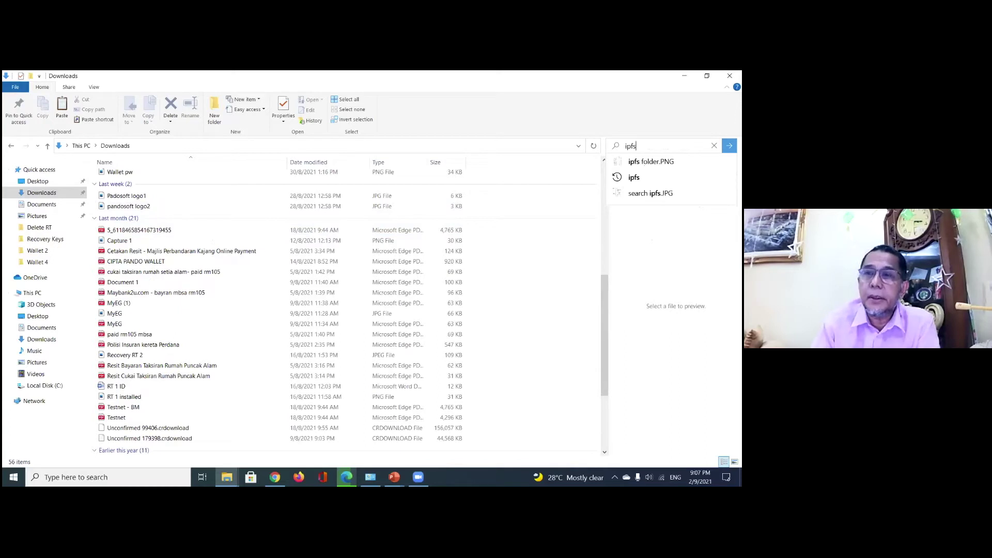
key("Return")
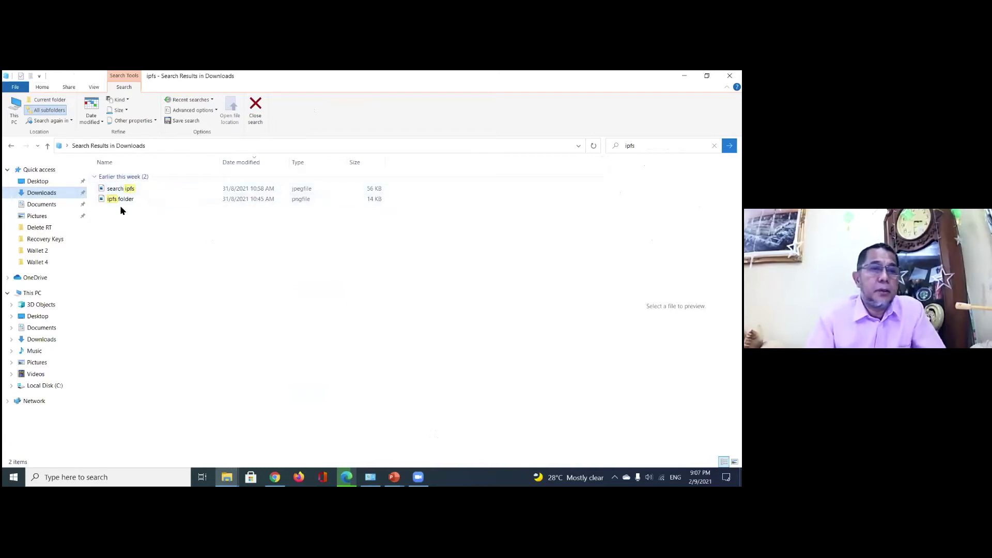
mouse_move(124, 192)
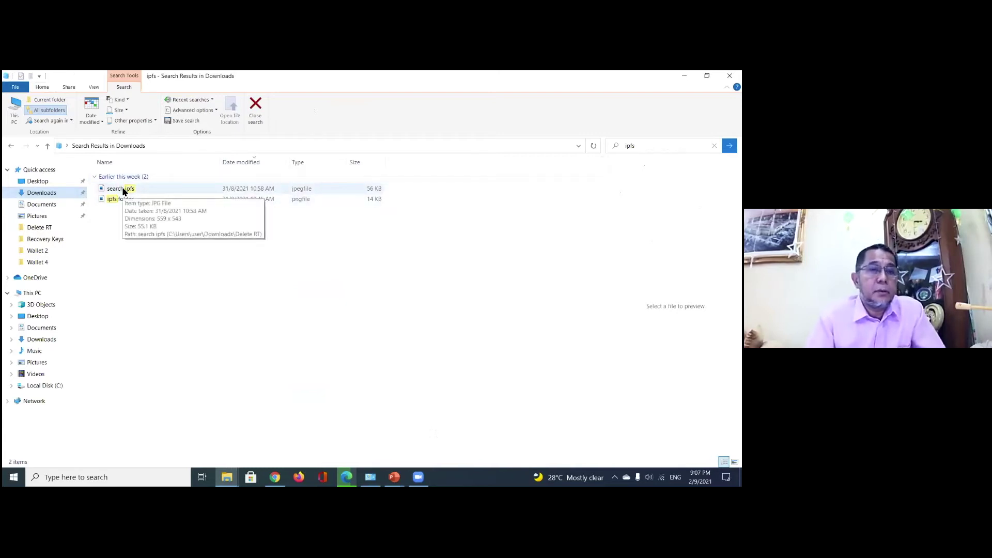
right_click(128, 191)
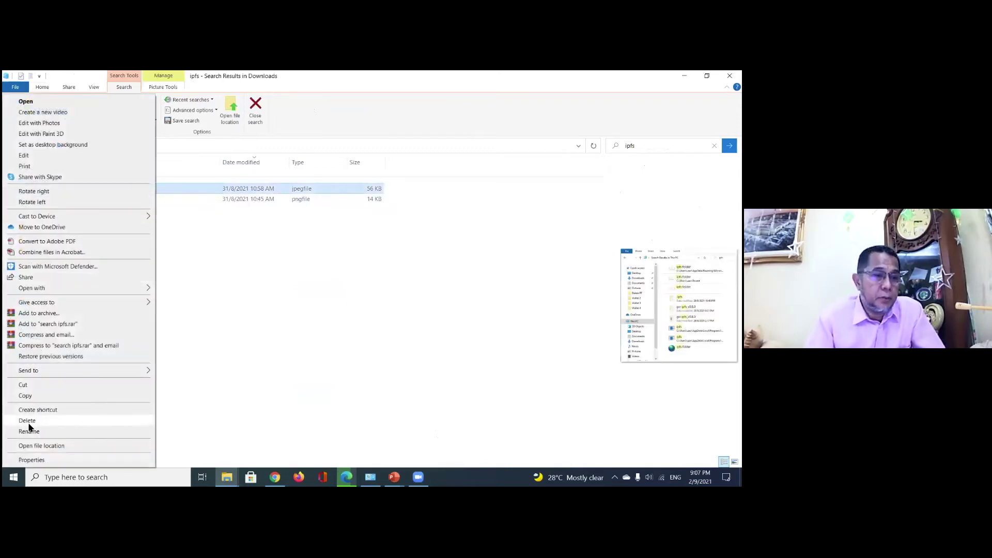
key("Escape")
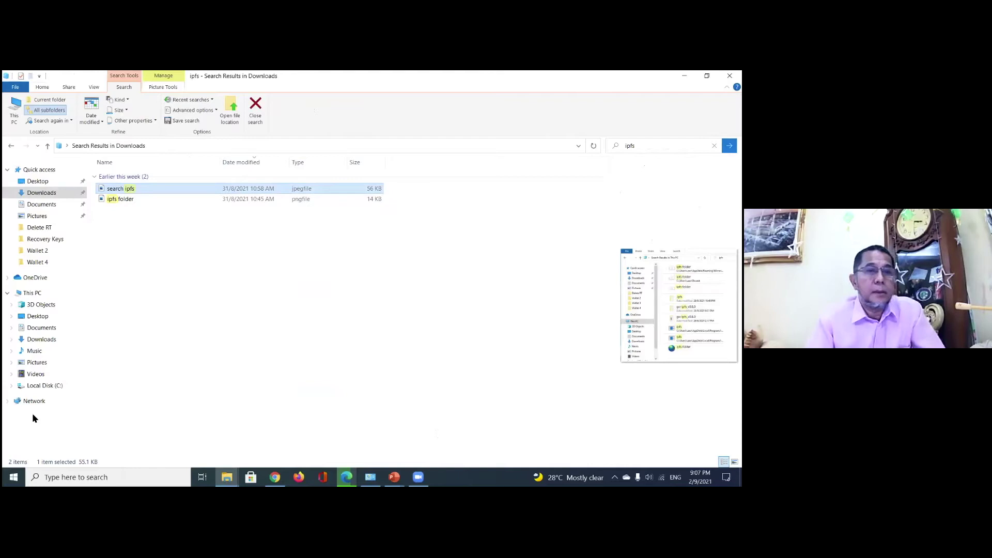
right_click(127, 199)
left_click(27, 421)
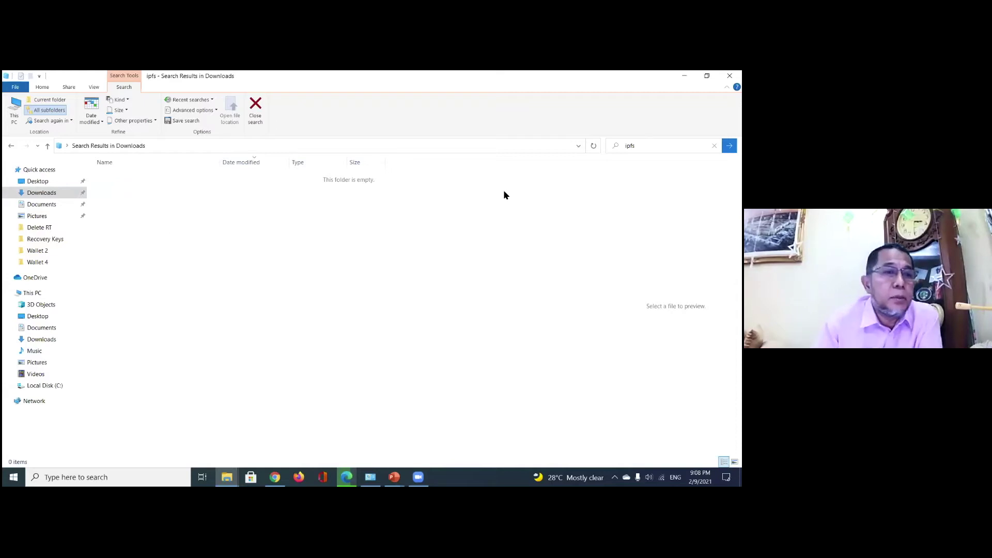
Step: Switch to the PowerPoint slide show and advance from the wallet creation instructions to the Testnet Kit slide
key("alt+Tab")
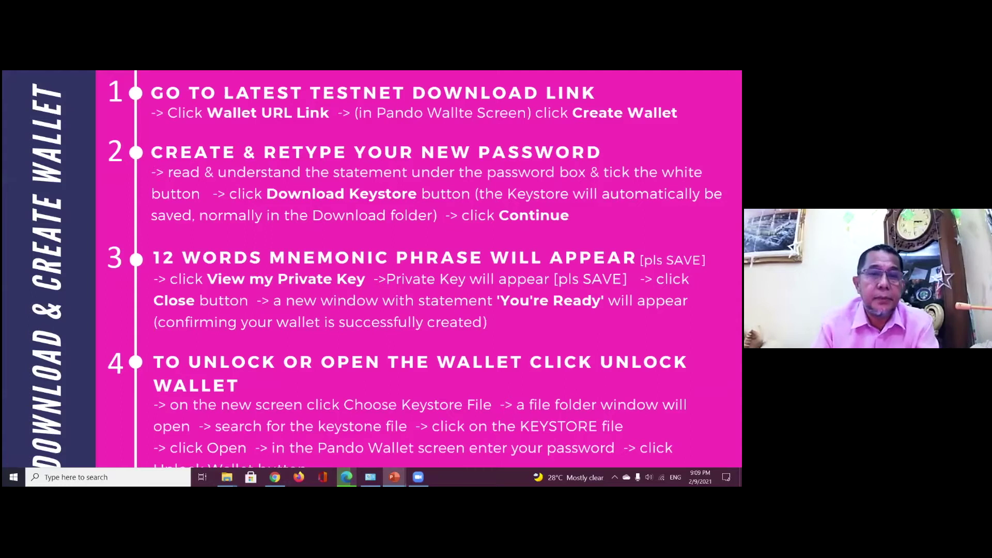
key("Right")
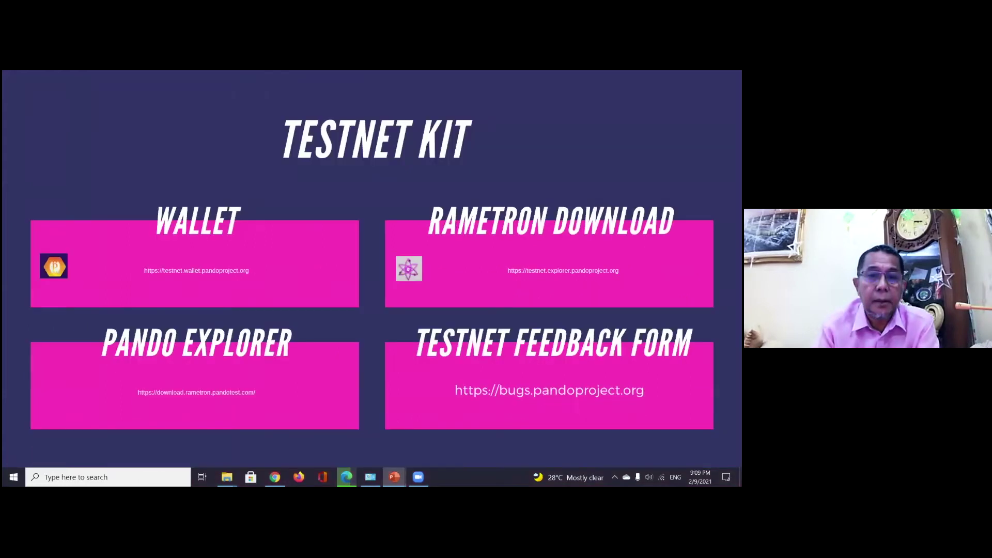